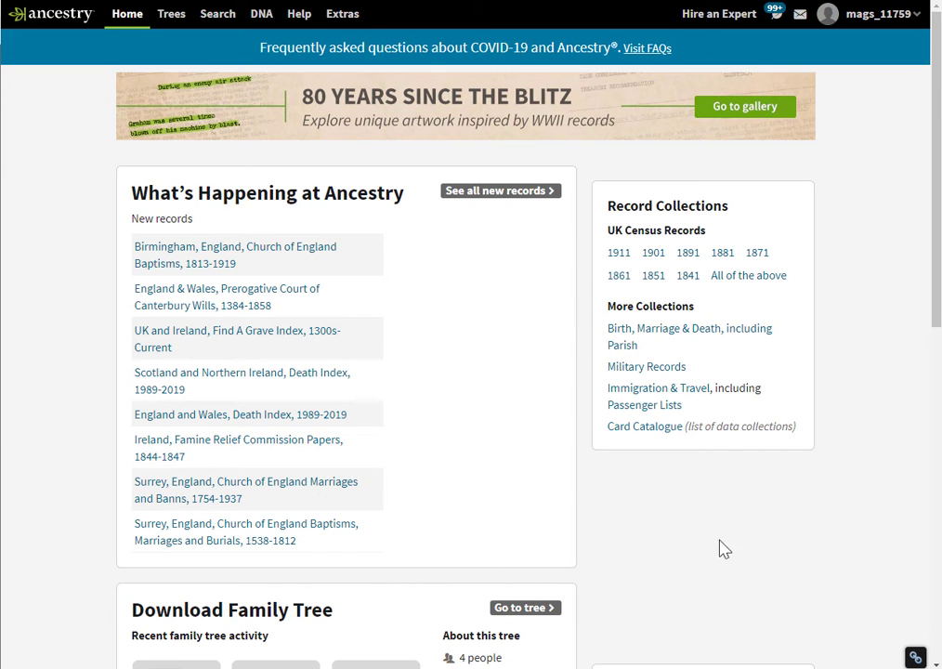
Step: Open the DNA test's settings and expand the raw DNA data download request form
{"action": "left_click", "coordinate": [262, 16]}
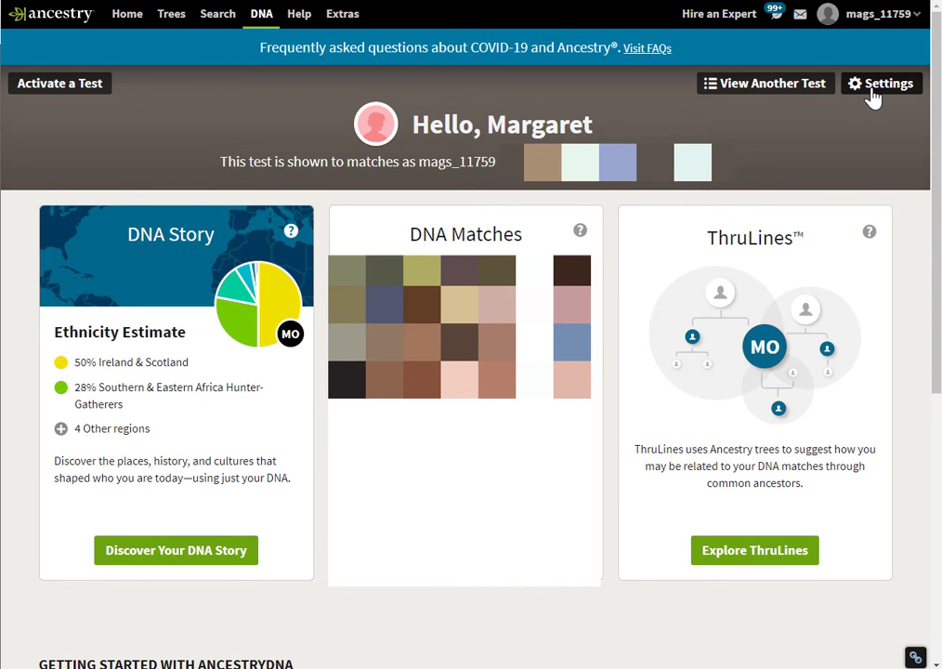
{"action": "left_click", "coordinate": [877, 86]}
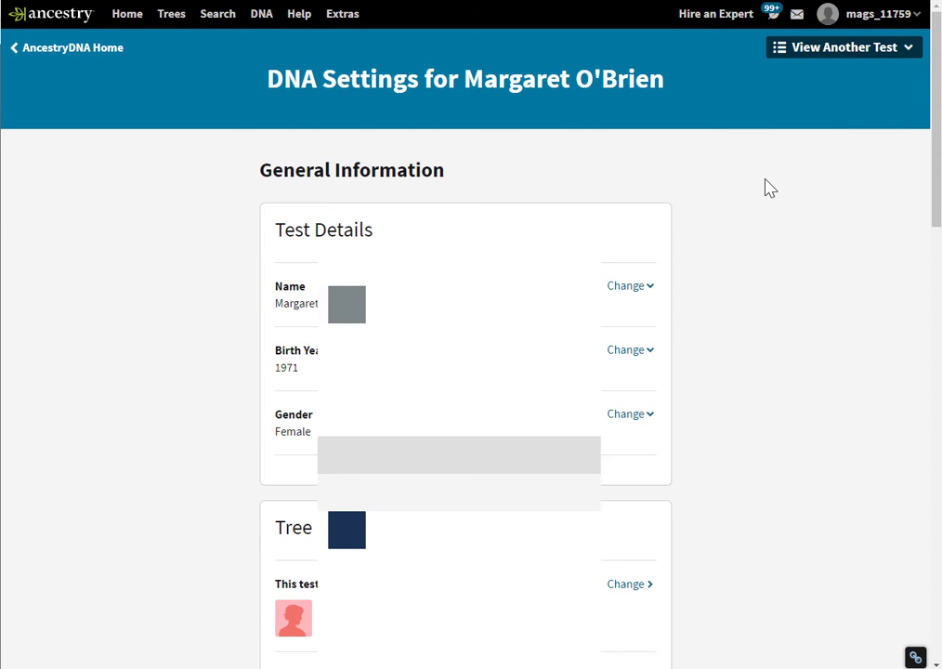
{"action": "scroll", "coordinate": [770, 189], "scroll_direction": "down", "scroll_amount": 13}
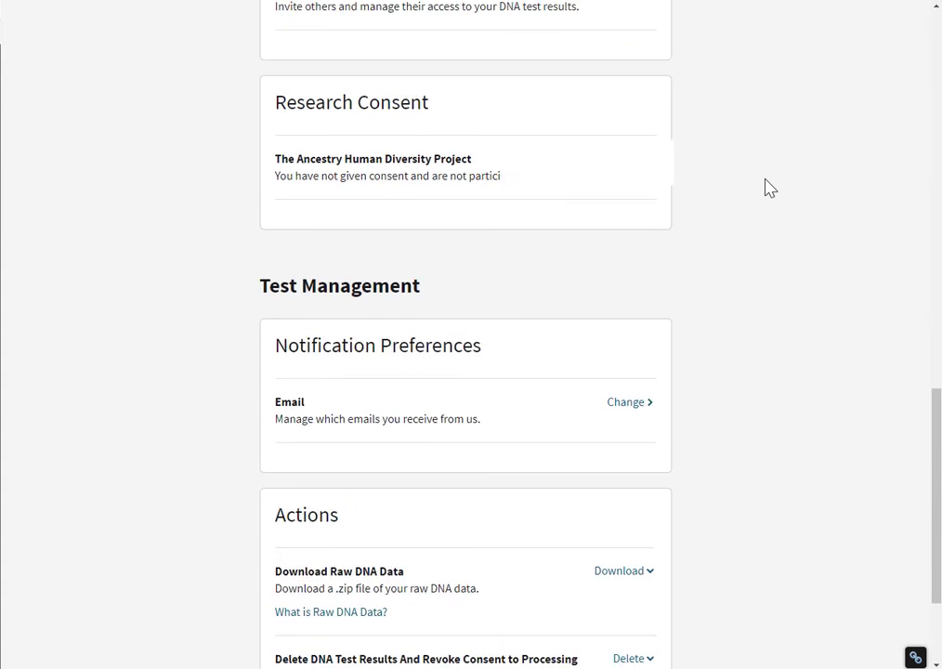
{"action": "scroll", "coordinate": [767, 188], "scroll_direction": "down", "scroll_amount": 1}
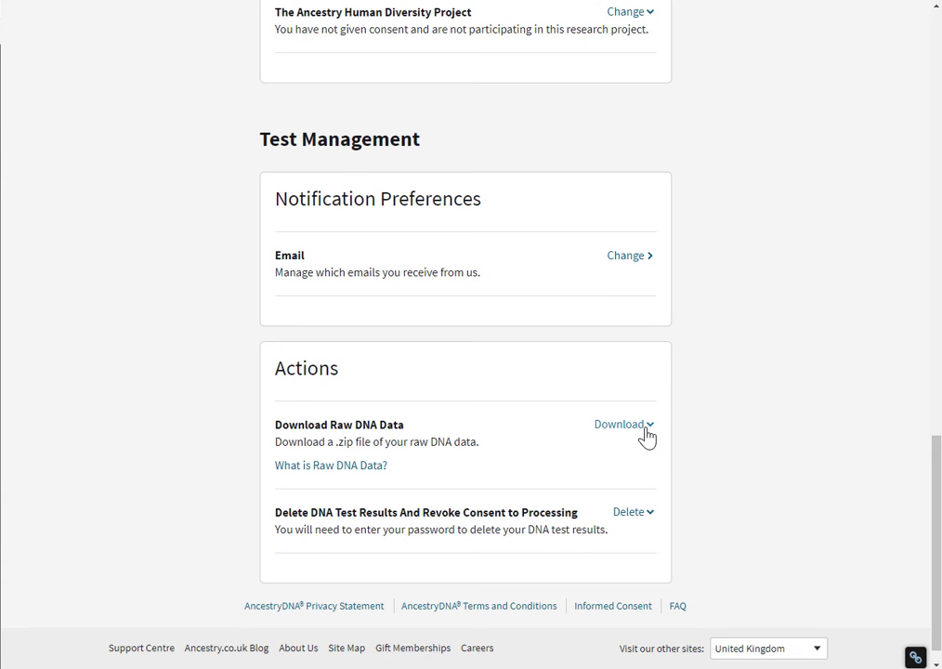
{"action": "left_click", "coordinate": [646, 433]}
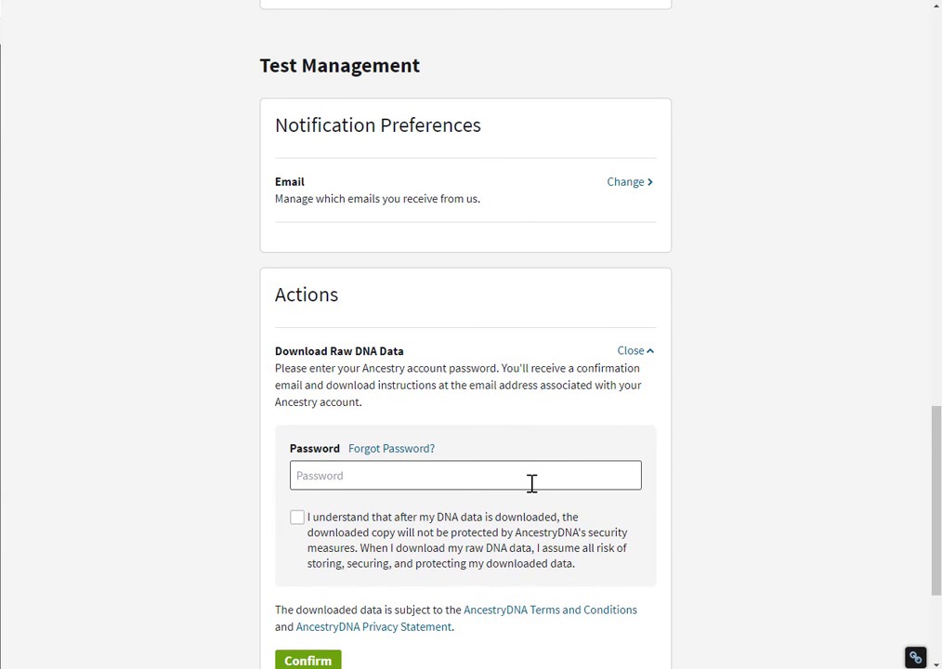
Step: Enter the account password, acknowledge the risk of storing the downloaded data, and submit the raw DNA data request
{"action": "key", "text": "ctrl+v"}
{"action": "left_click", "coordinate": [296, 519]}
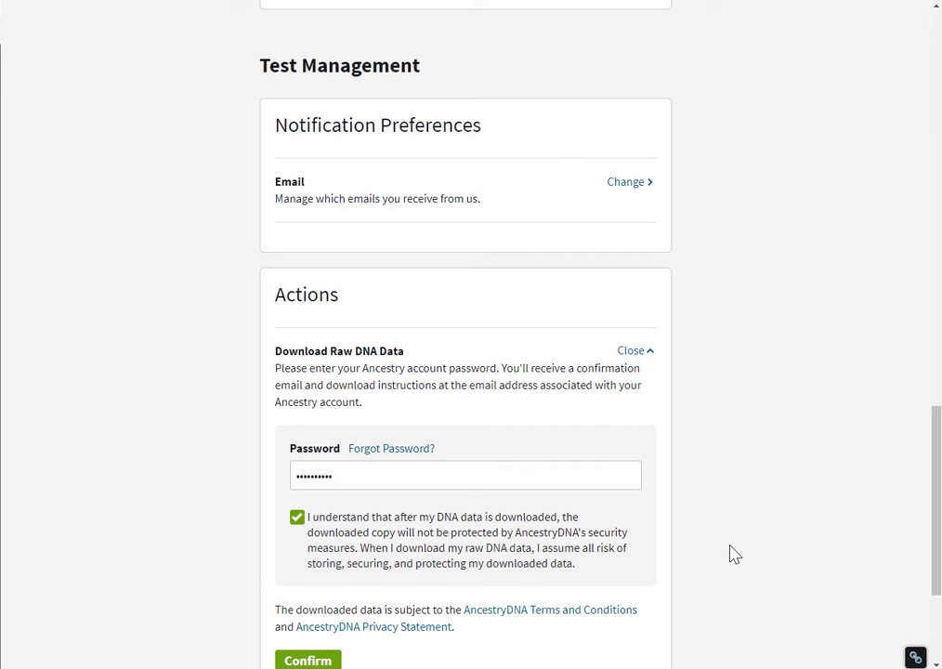
{"action": "scroll", "coordinate": [786, 552], "scroll_direction": "down", "scroll_amount": 1}
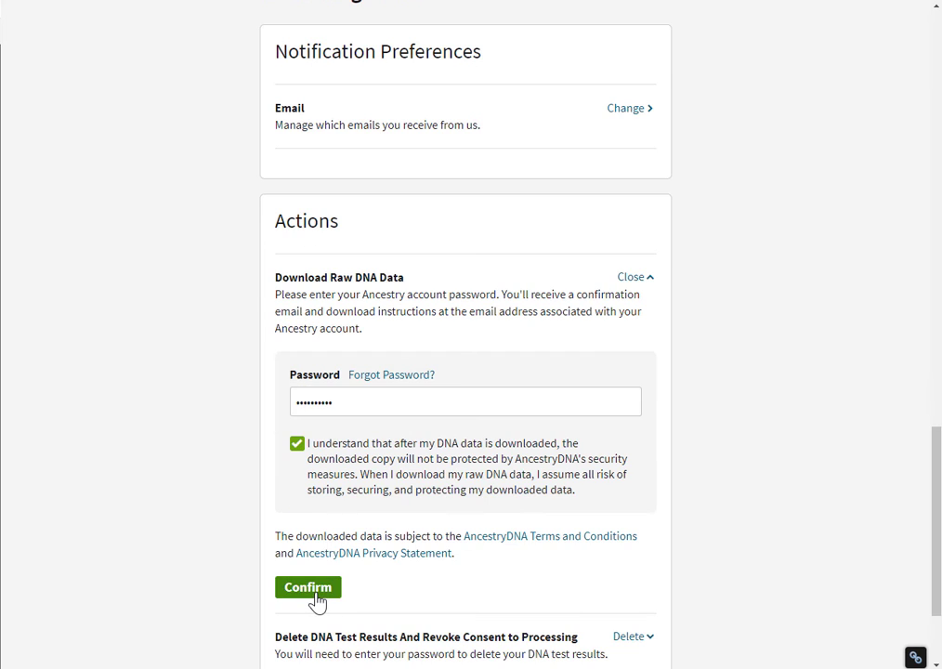
{"action": "left_click", "coordinate": [315, 596]}
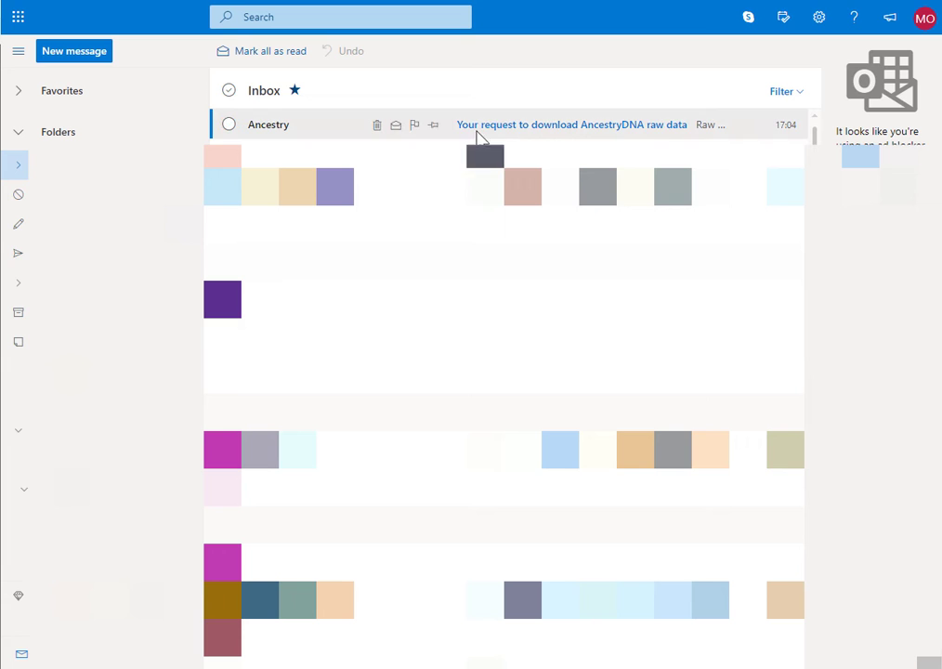
Step: Open Ancestry's raw data request email in Outlook, confirm the data download, and download the DNA raw data
{"action": "left_click", "coordinate": [608, 135]}
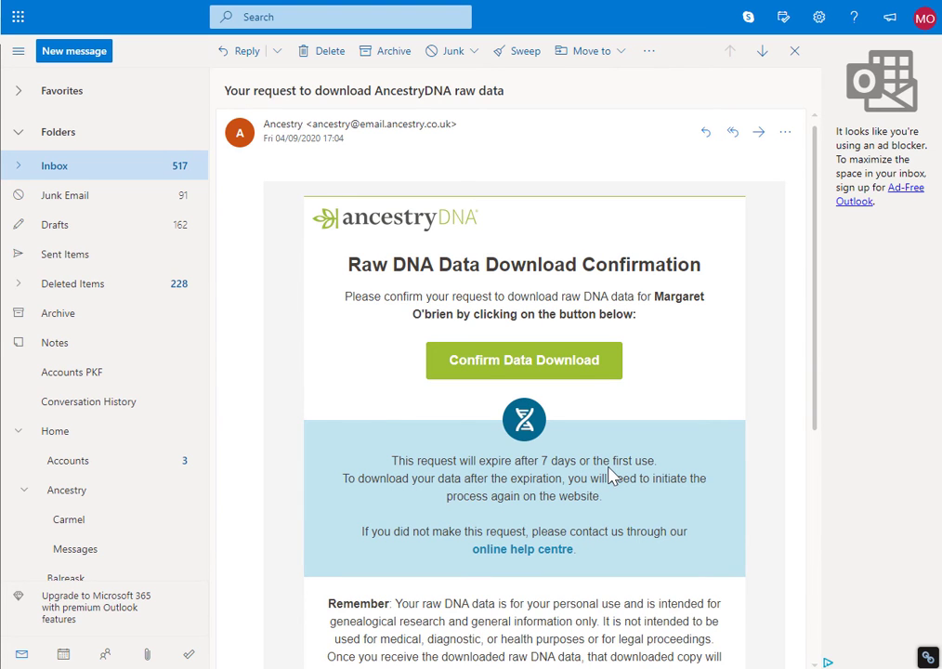
{"action": "left_click", "coordinate": [523, 362]}
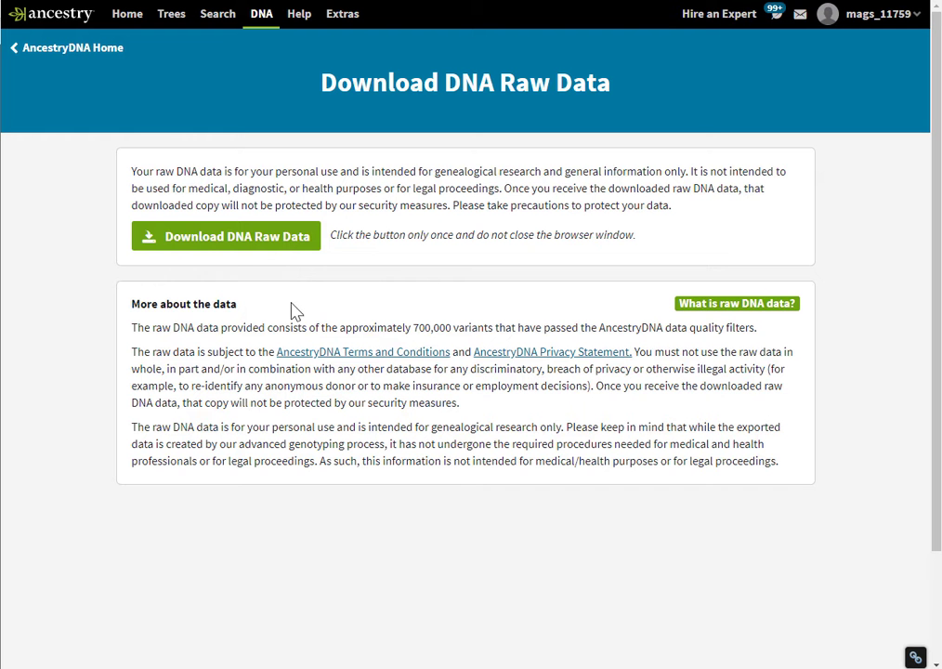
{"action": "left_click", "coordinate": [230, 247]}
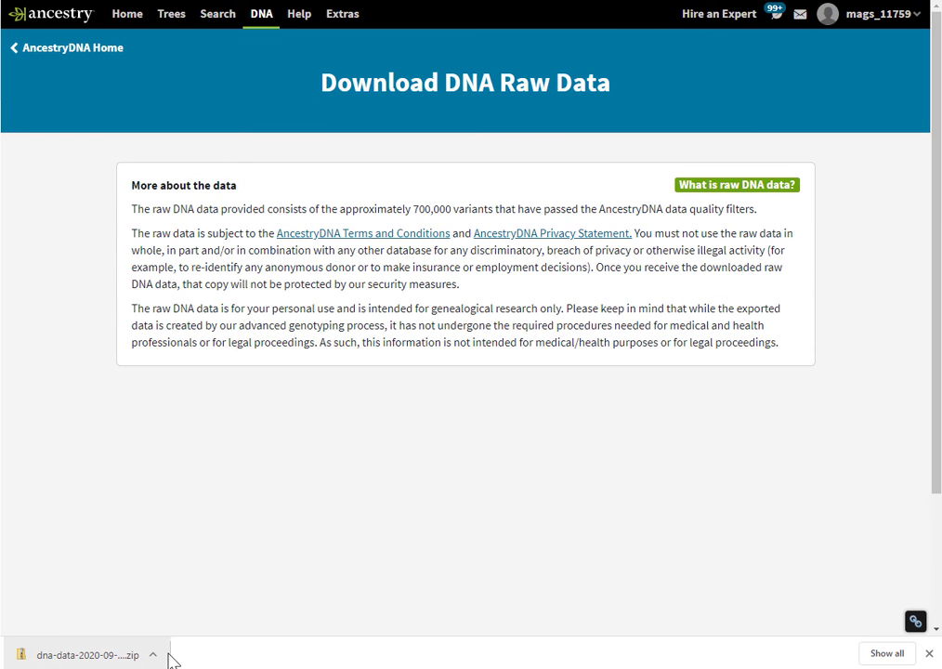
Step: Show the downloaded DNA data zip file in its folder and maximize the folder window
{"action": "left_click", "coordinate": [158, 661]}
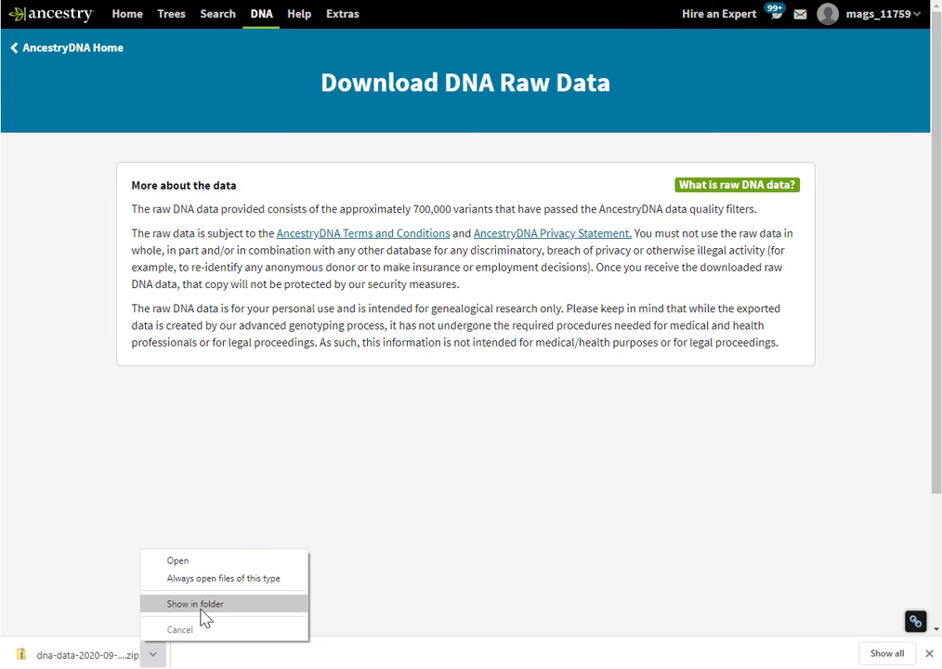
{"action": "left_click", "coordinate": [206, 613]}
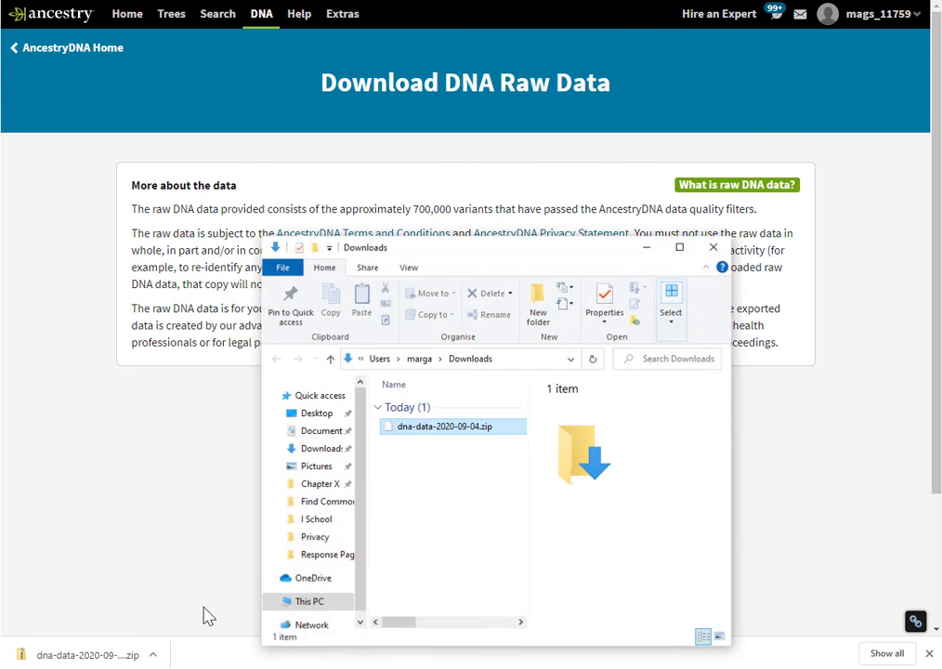
{"action": "left_click", "coordinate": [680, 249]}
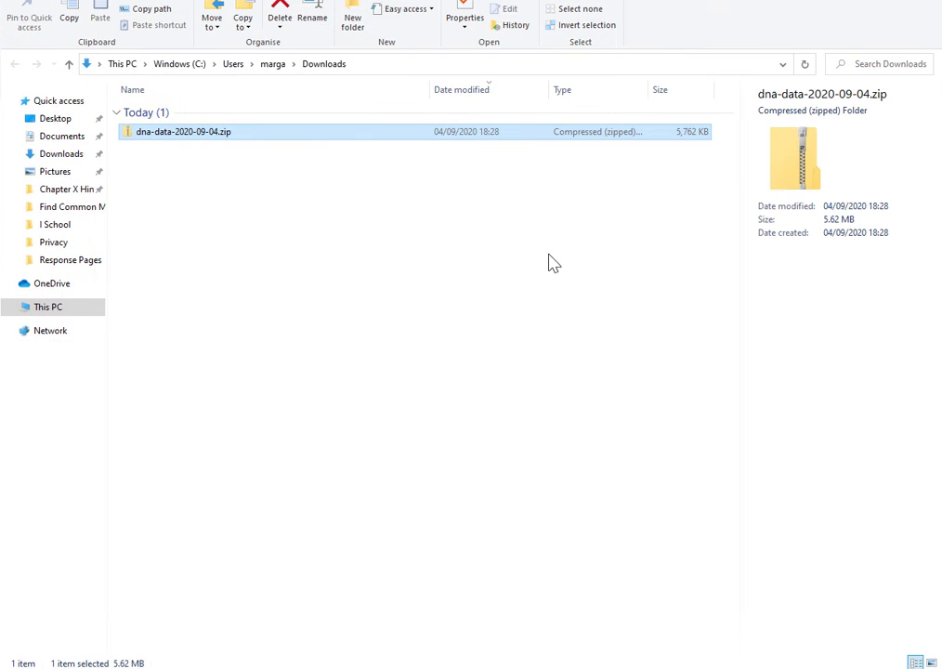
Step: Open AncestryDNA.txt inside dna-data-2020-09-04.zip, examine its raw data in an enlarged window, then close it and return to the Downloads folder
{"action": "double_click", "coordinate": [230, 136]}
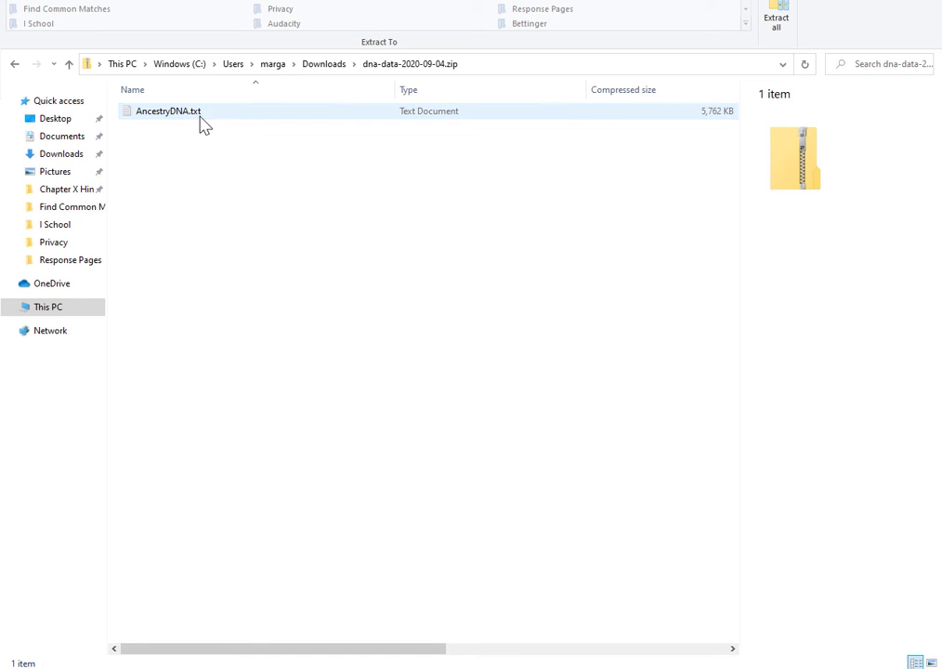
{"action": "double_click", "coordinate": [201, 113]}
{"action": "left_click_drag", "start_coordinate": [212, 197], "coordinate": [374, 193]}
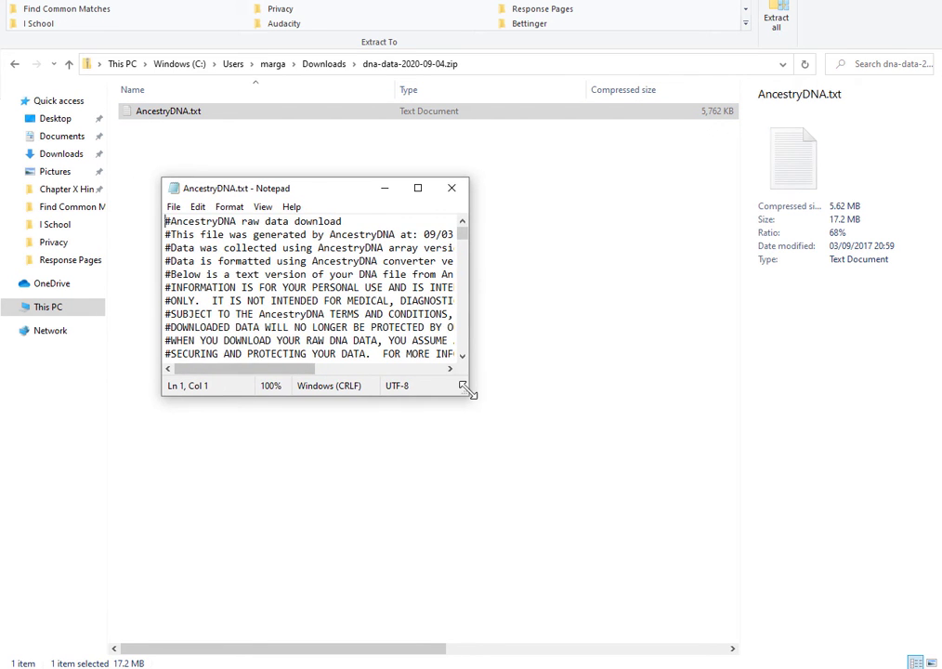
{"action": "left_click_drag", "start_coordinate": [465, 396], "coordinate": [845, 566]}
{"action": "scroll", "coordinate": [501, 371], "scroll_direction": "down", "scroll_amount": 10}
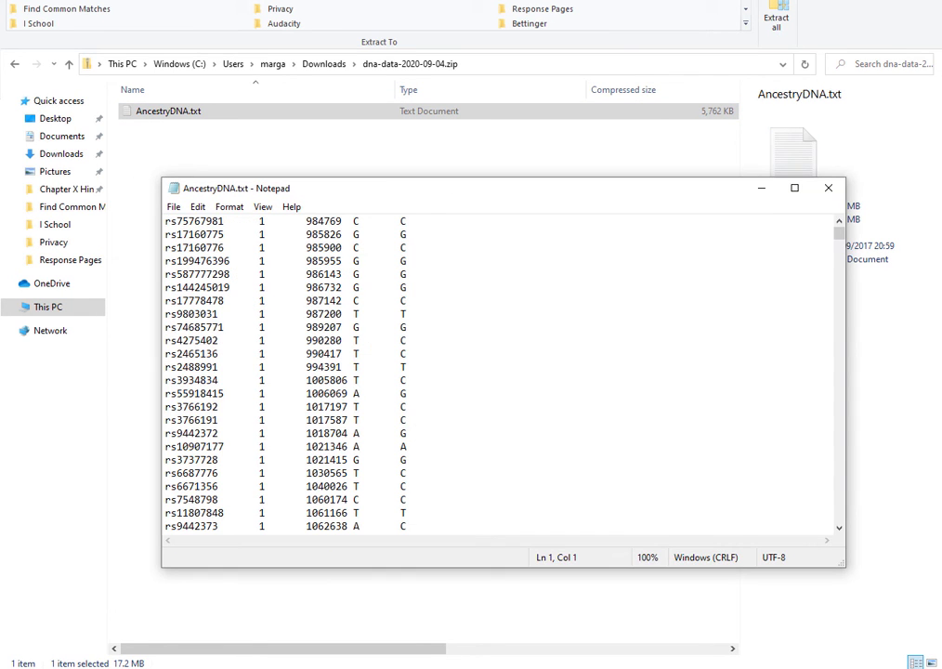
{"action": "left_click", "coordinate": [828, 189]}
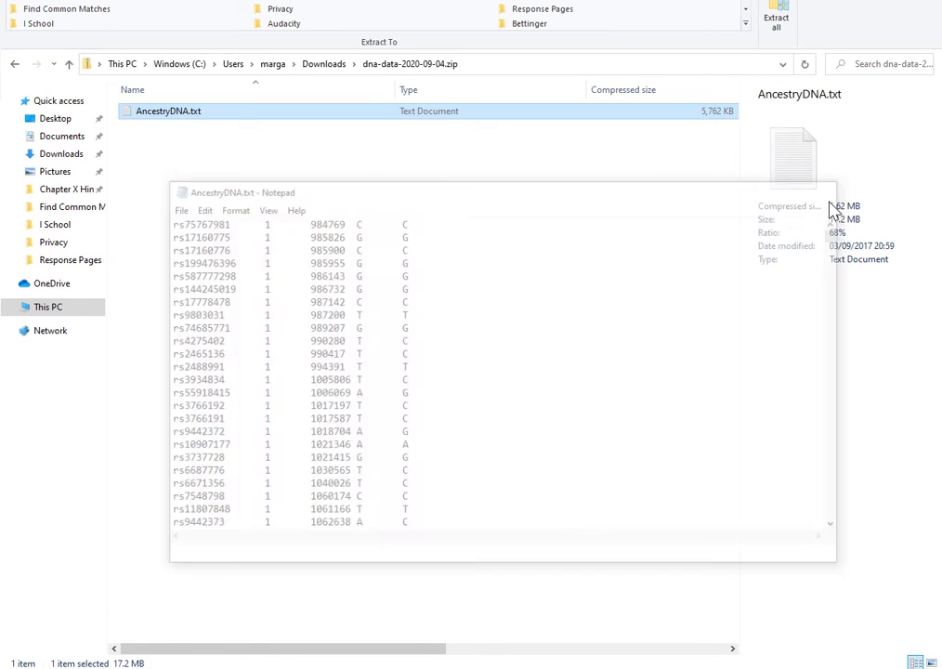
{"action": "left_click", "coordinate": [326, 70]}
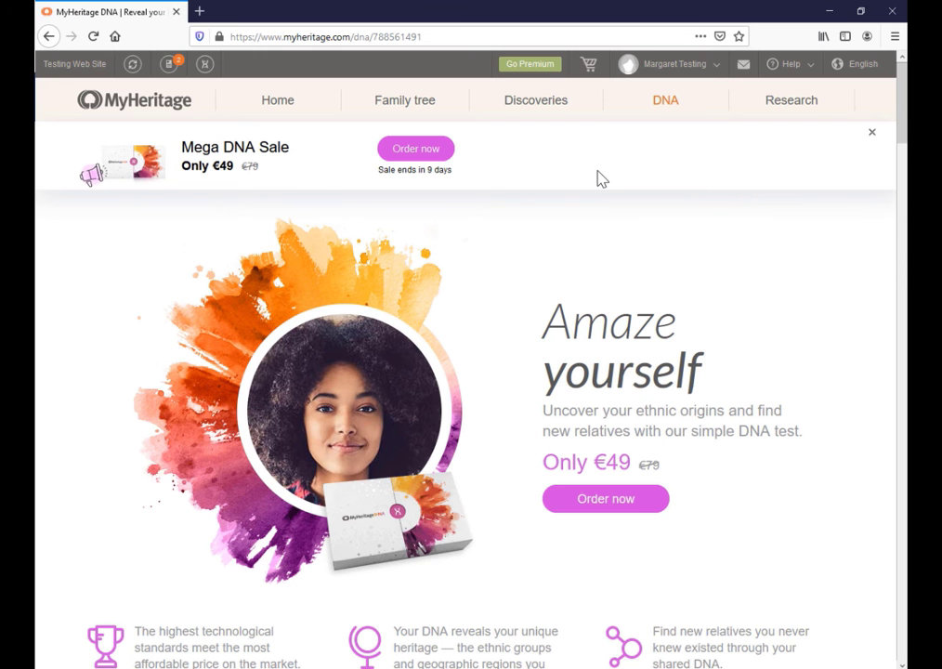
Step: Go to the DNA data upload page on MyHeritage and start the upload process
{"action": "mouse_move", "coordinate": [666, 108]}
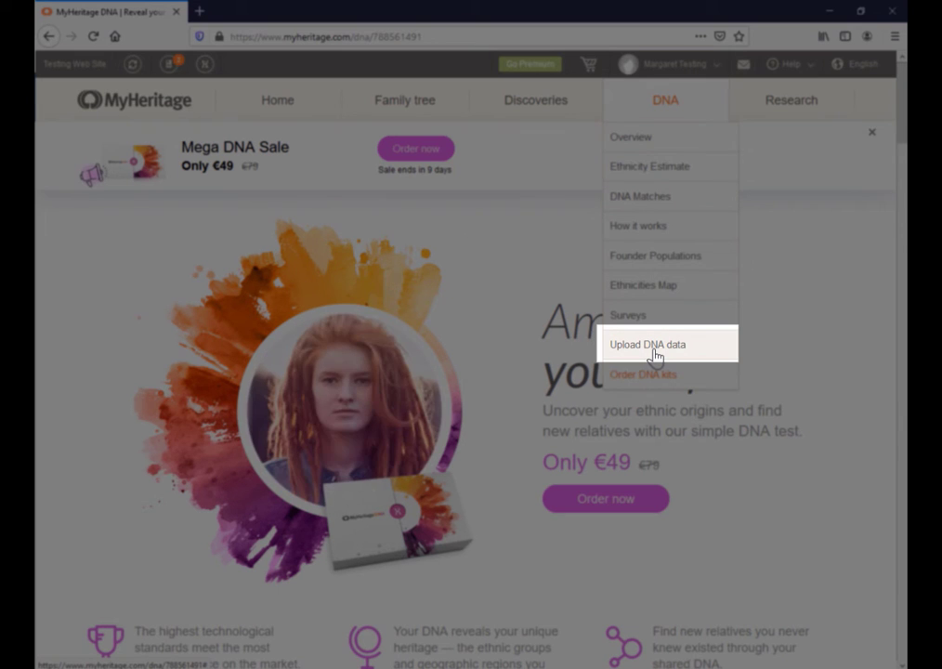
{"action": "left_click", "coordinate": [656, 353]}
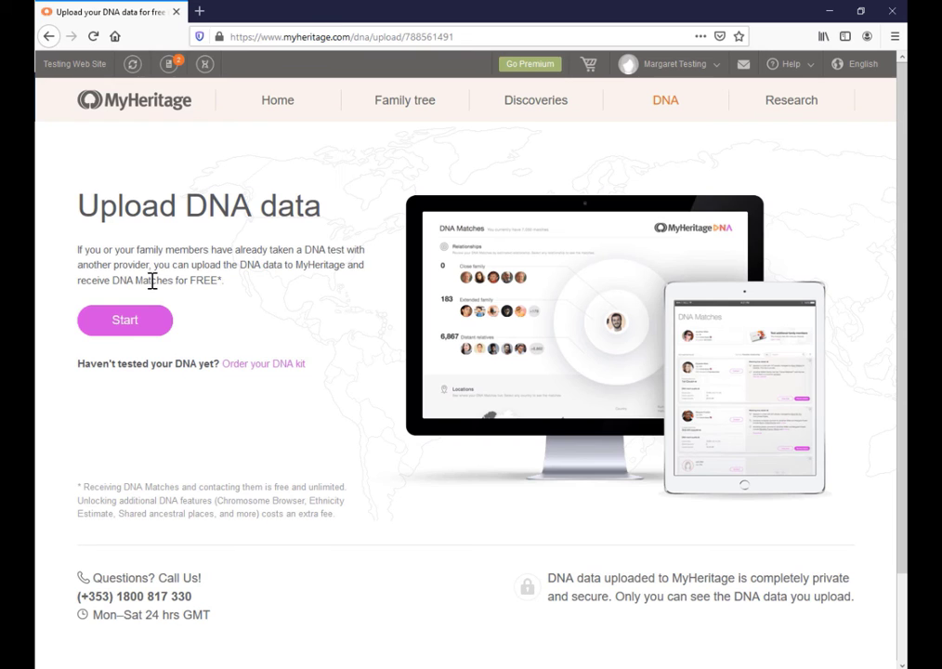
{"action": "left_click", "coordinate": [141, 327]}
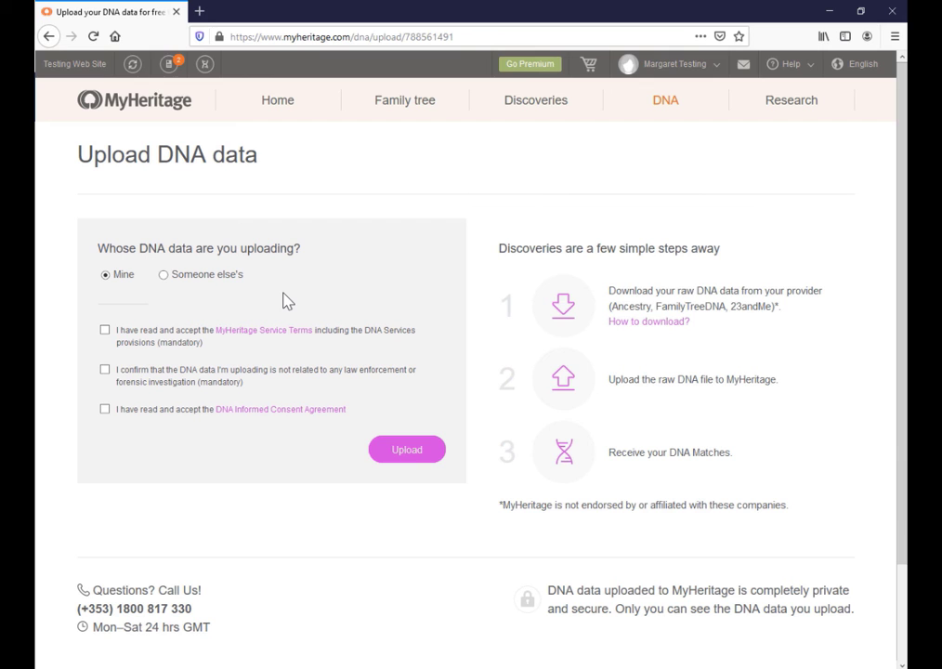
Step: Accept the MyHeritage Service Terms, the no-law-enforcement-use confirmation and the DNA Informed Consent Agreement
{"action": "left_click", "coordinate": [104, 329]}
{"action": "left_click", "coordinate": [104, 371]}
{"action": "left_click", "coordinate": [104, 410]}
{"action": "left_click", "coordinate": [405, 451]}
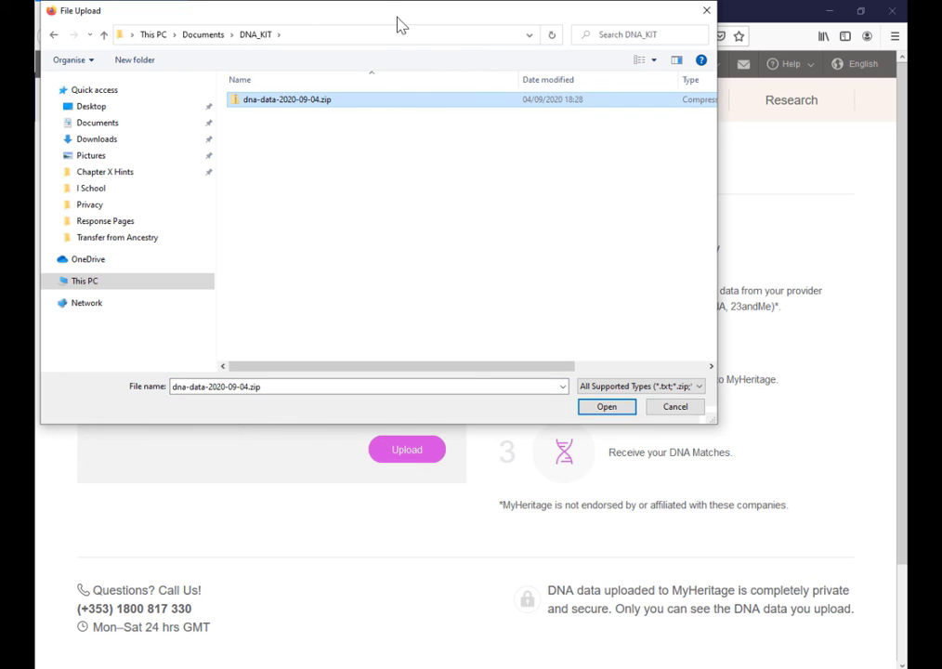
{"action": "left_click_drag", "start_coordinate": [401, 22], "coordinate": [446, 125]}
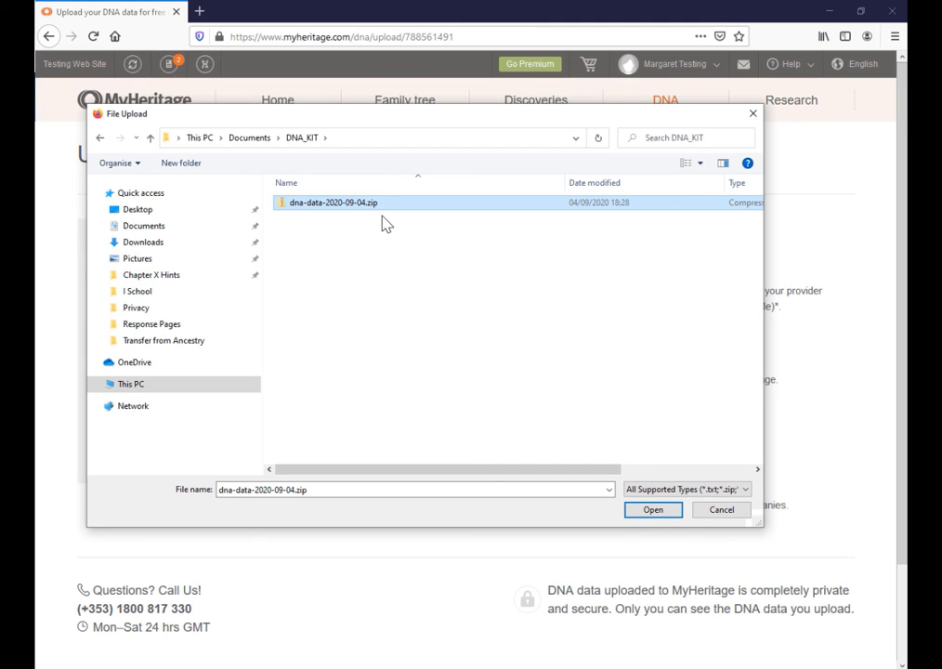
{"action": "left_click", "coordinate": [721, 510]}
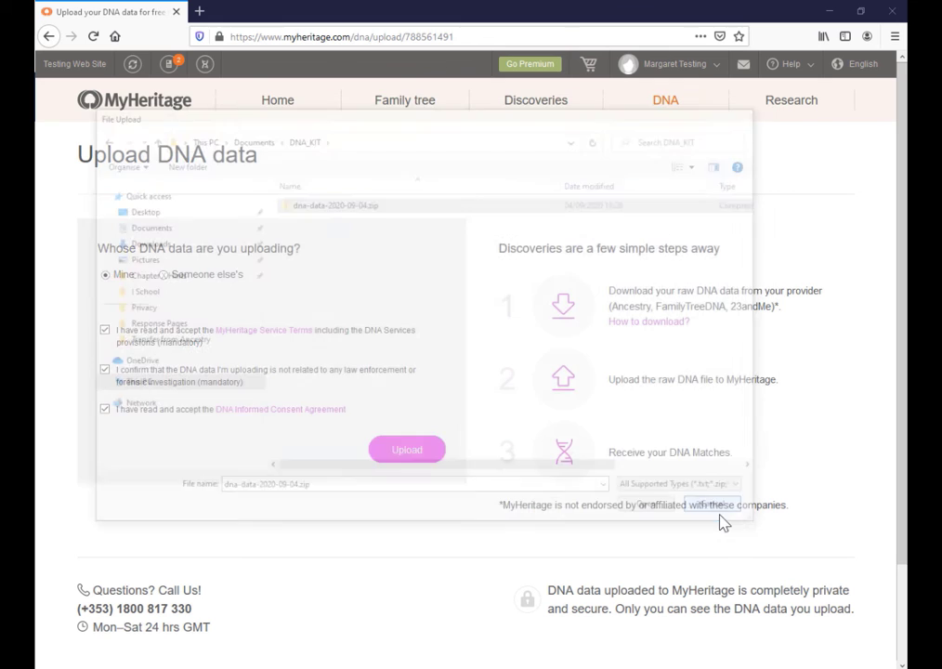